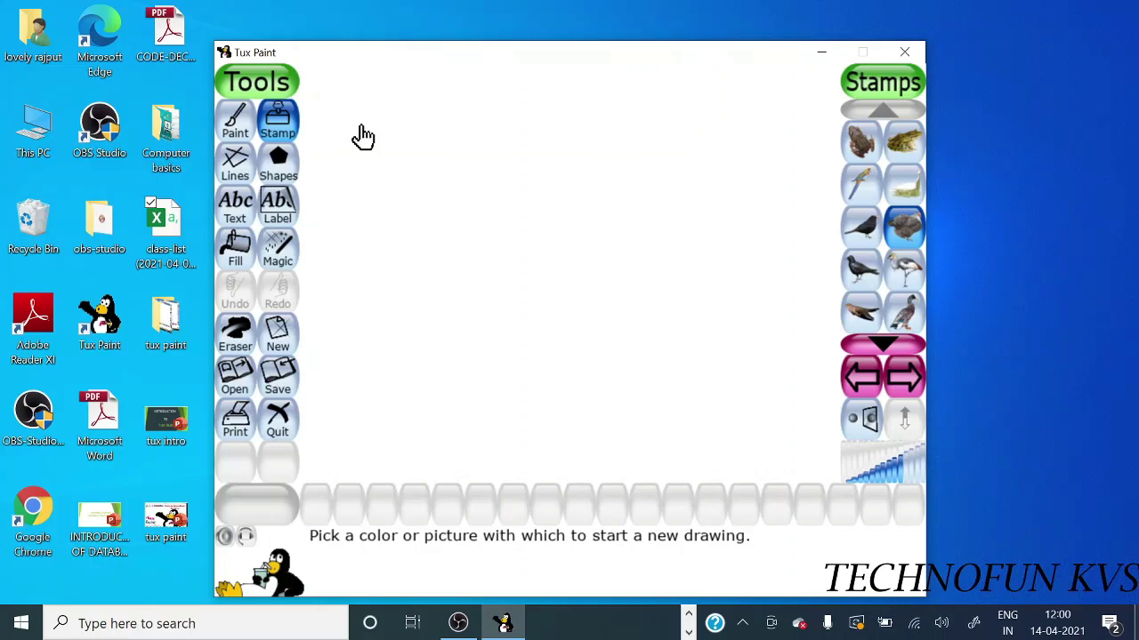
# Step: Choose the Stamp tool and scroll the stamp list from animals down to the vehicle and wheel stamps
pyautogui.click(277, 134)
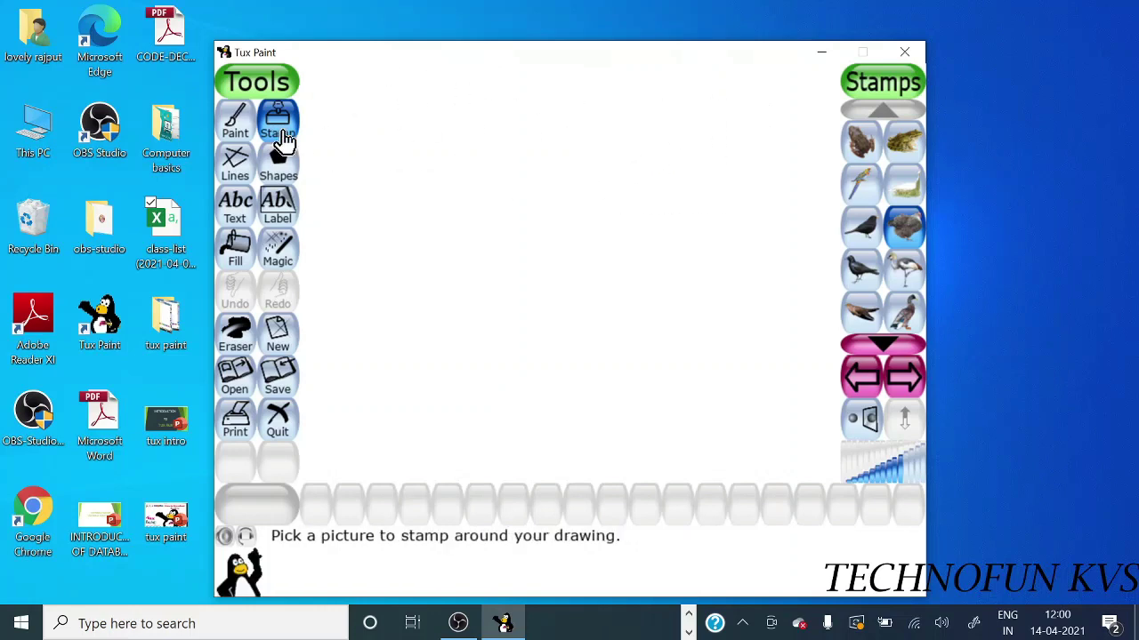
pyautogui.click(882, 336)
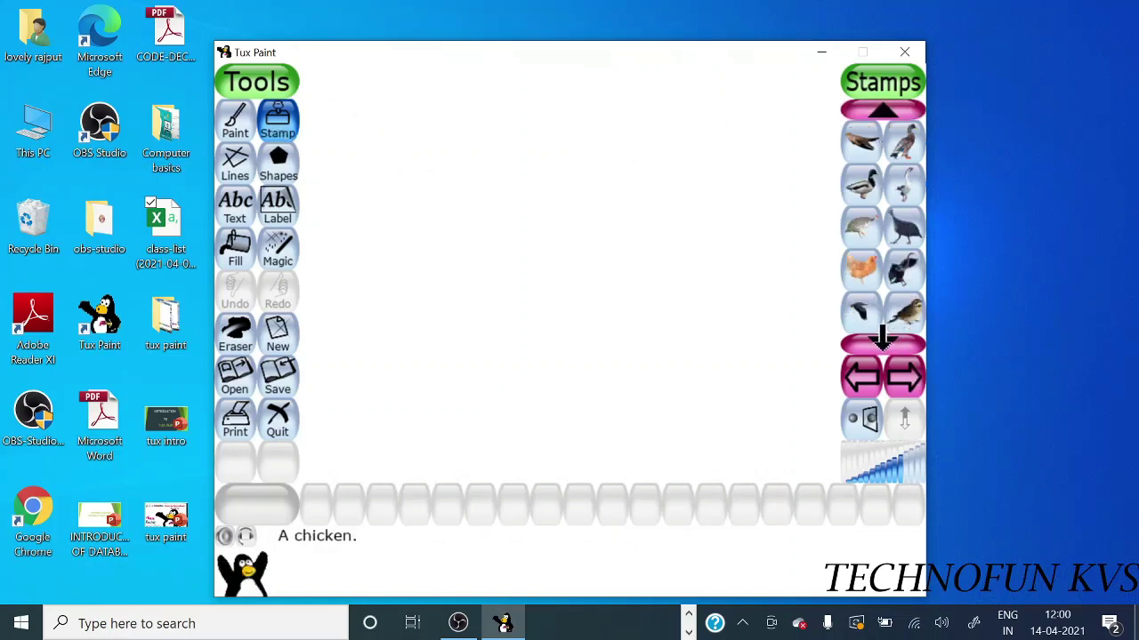
pyautogui.click(882, 336)
pyautogui.click(882, 336)
pyautogui.click(883, 336)
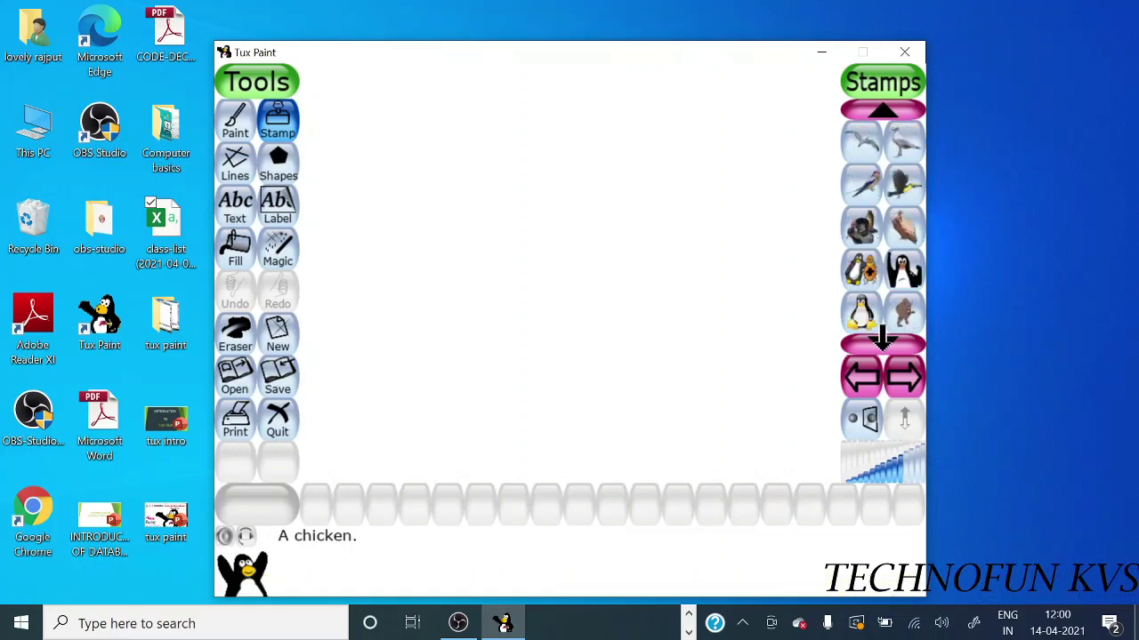
pyautogui.click(882, 336)
pyautogui.click(883, 337)
pyautogui.click(883, 336)
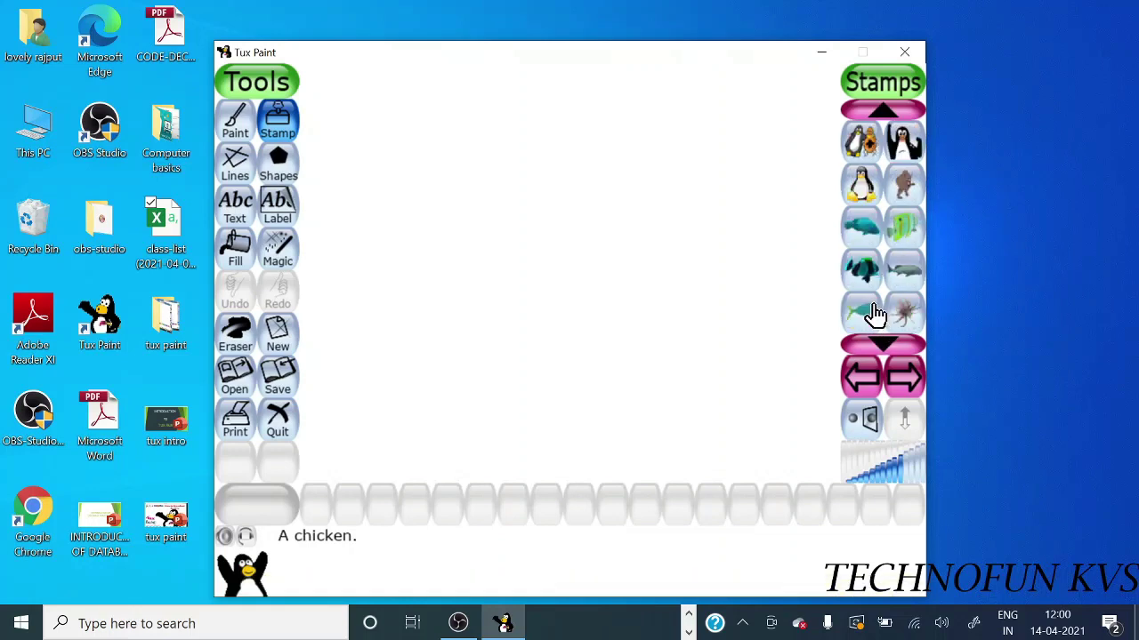
pyautogui.click(850, 392)
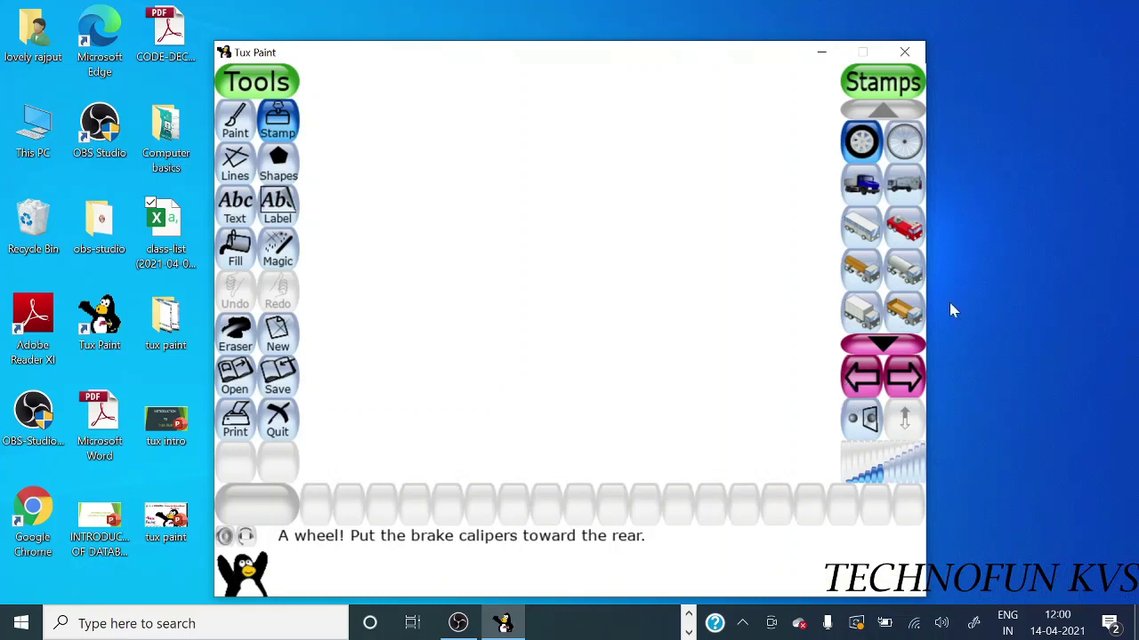
# Step: Stamp two blue dump trucks, upper left and right of centre, then undo the second one
pyautogui.click(861, 191)
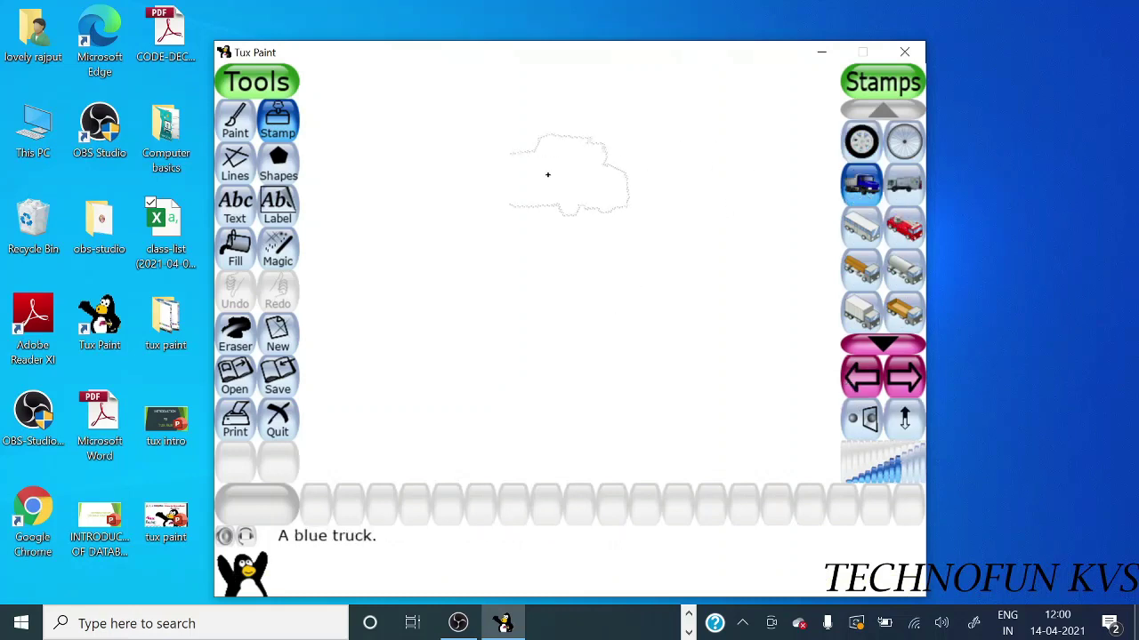
pyautogui.click(464, 184)
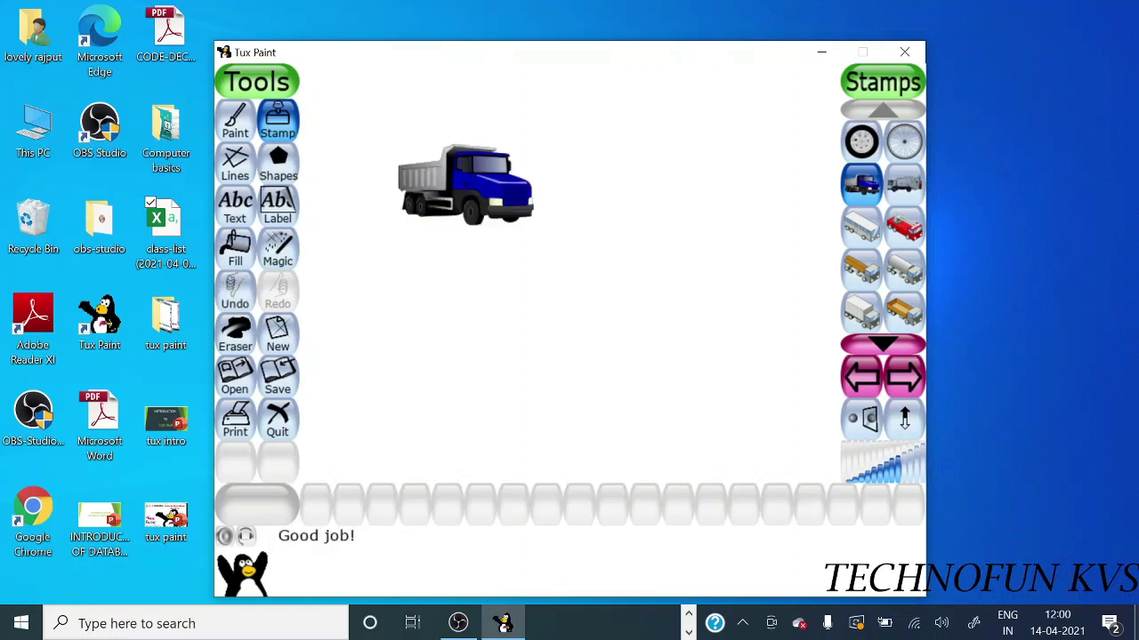
pyautogui.click(646, 241)
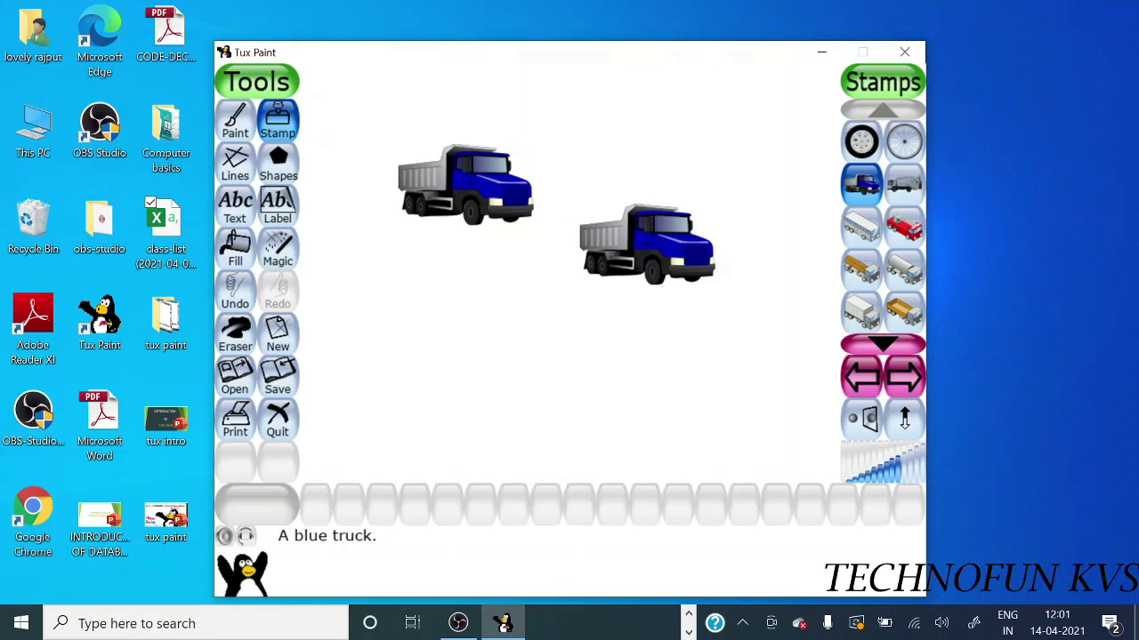
pyautogui.hotkey('ctrl', 'z')
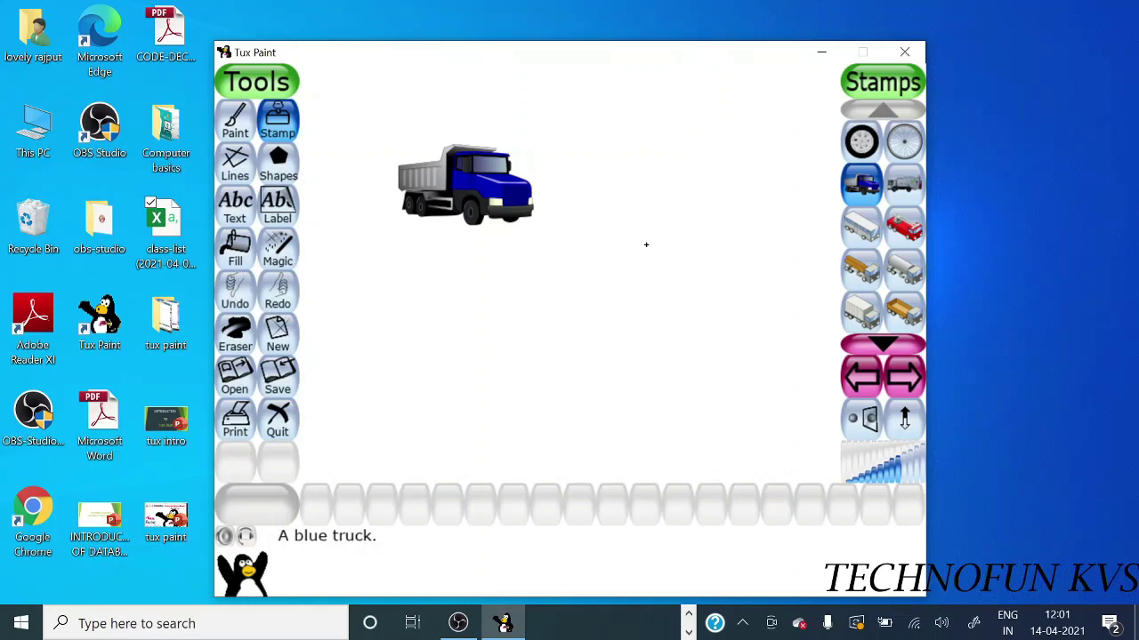
# Step: Redo the second blue truck and save the two-truck picture
pyautogui.click(278, 287)
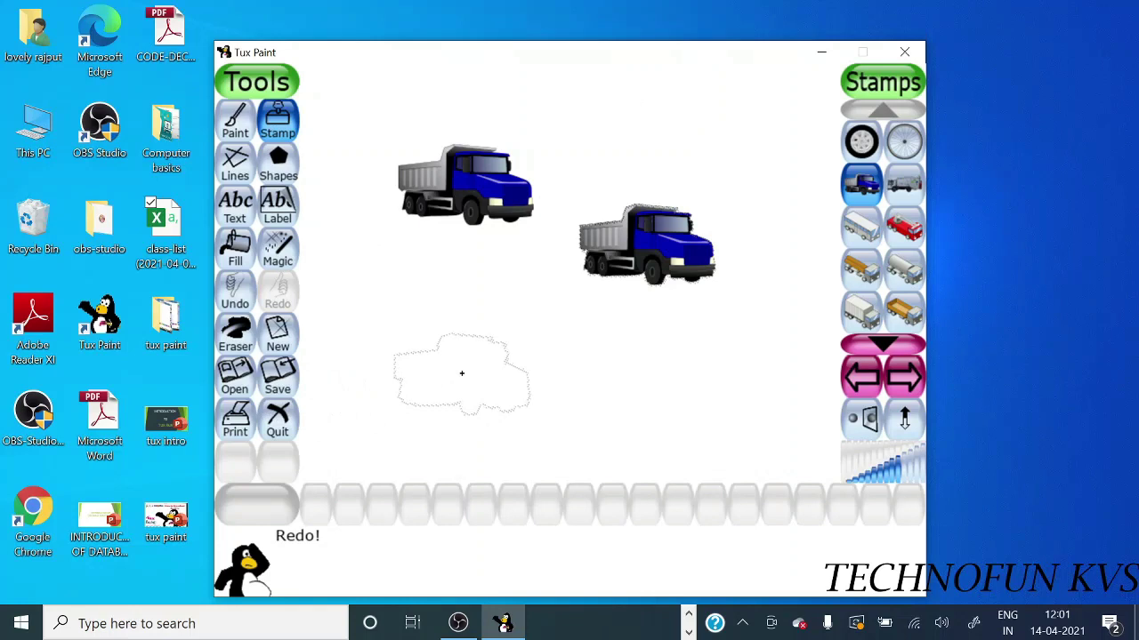
pyautogui.hotkey('ctrl', 's')
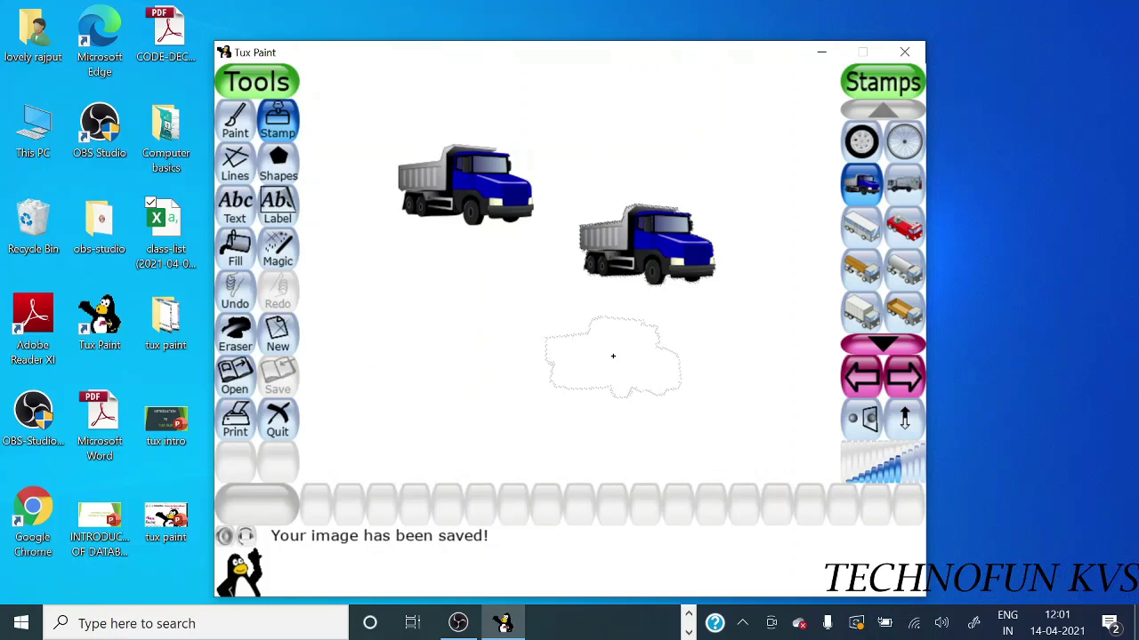
pyautogui.hotkey('ctrl', 'o')
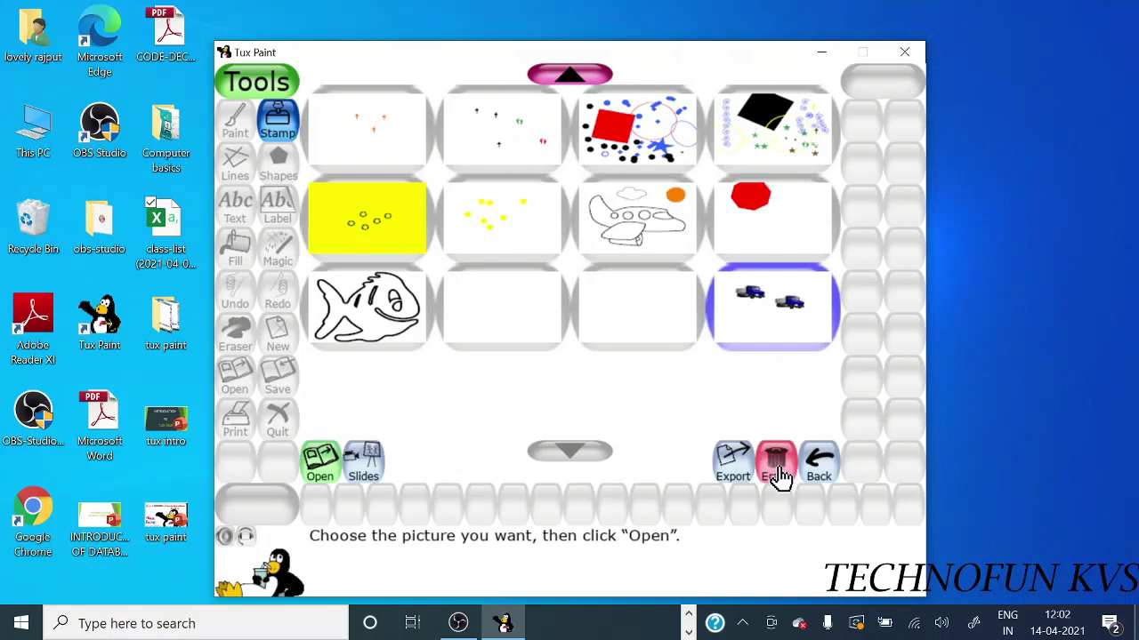
# Step: Erase the blank and yellow-dots saved pictures, then reopen the two-truck drawing
pyautogui.click(653, 334)
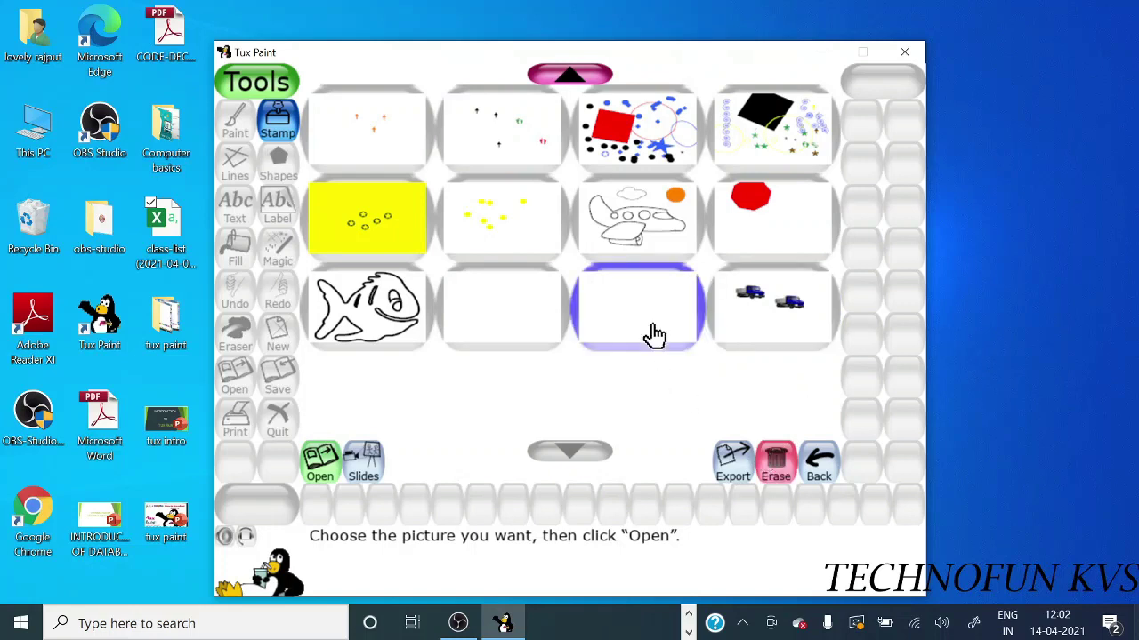
pyautogui.click(781, 470)
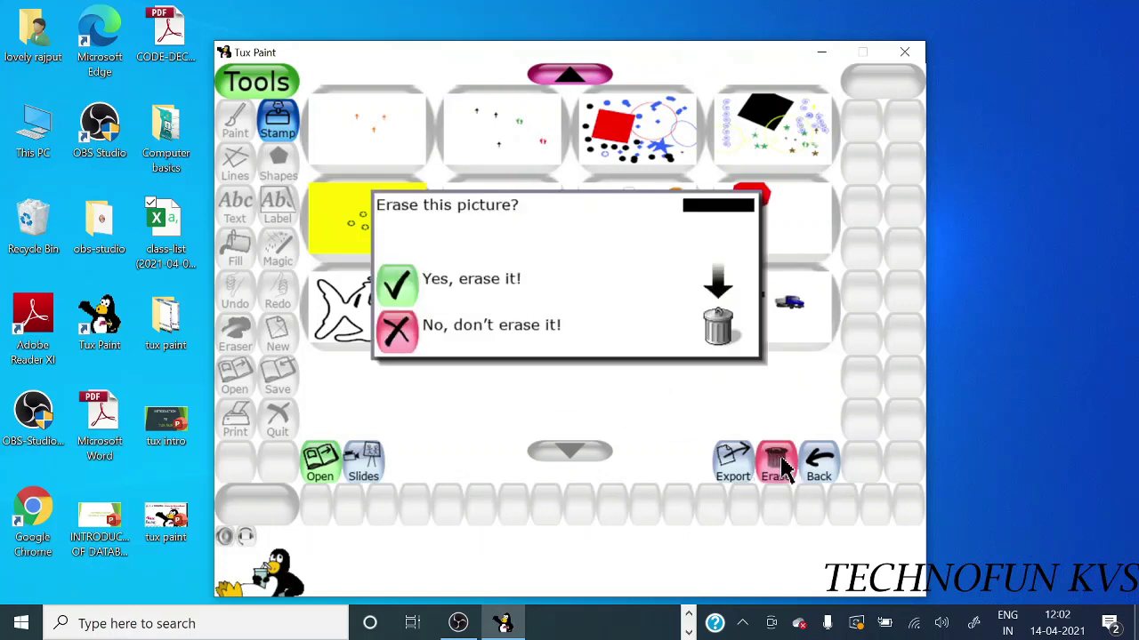
pyautogui.click(389, 293)
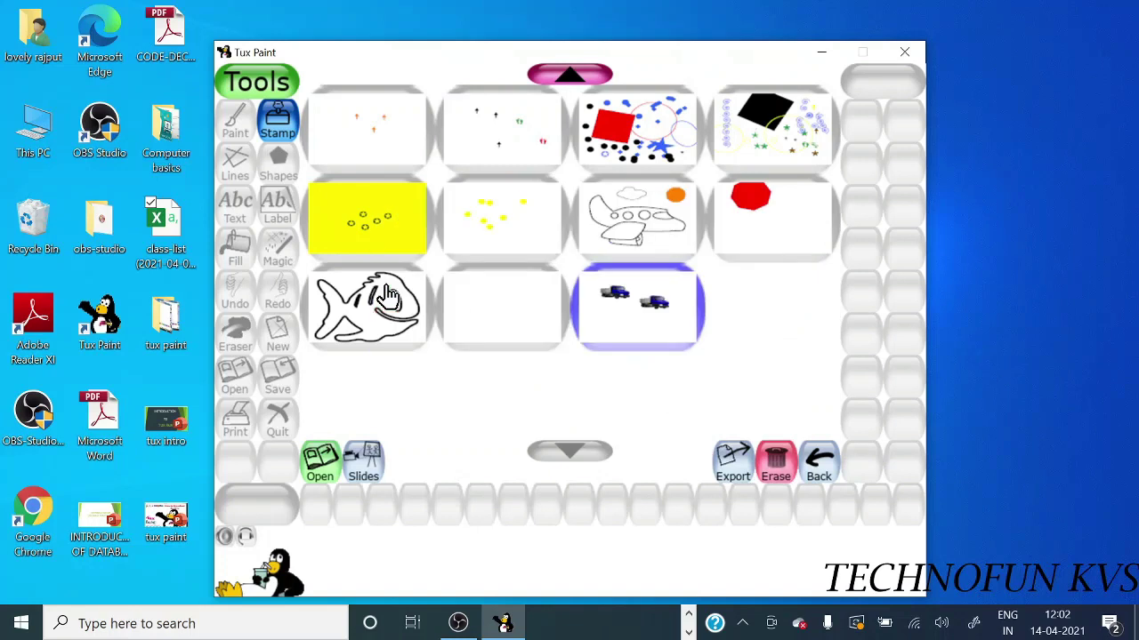
pyautogui.click(498, 249)
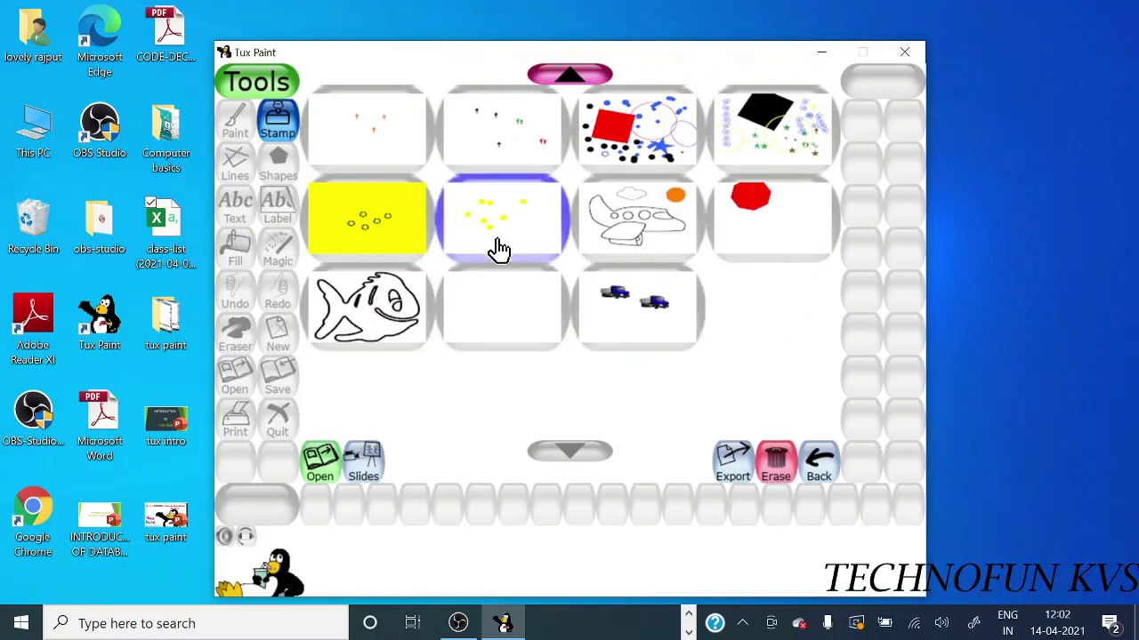
pyautogui.click(777, 472)
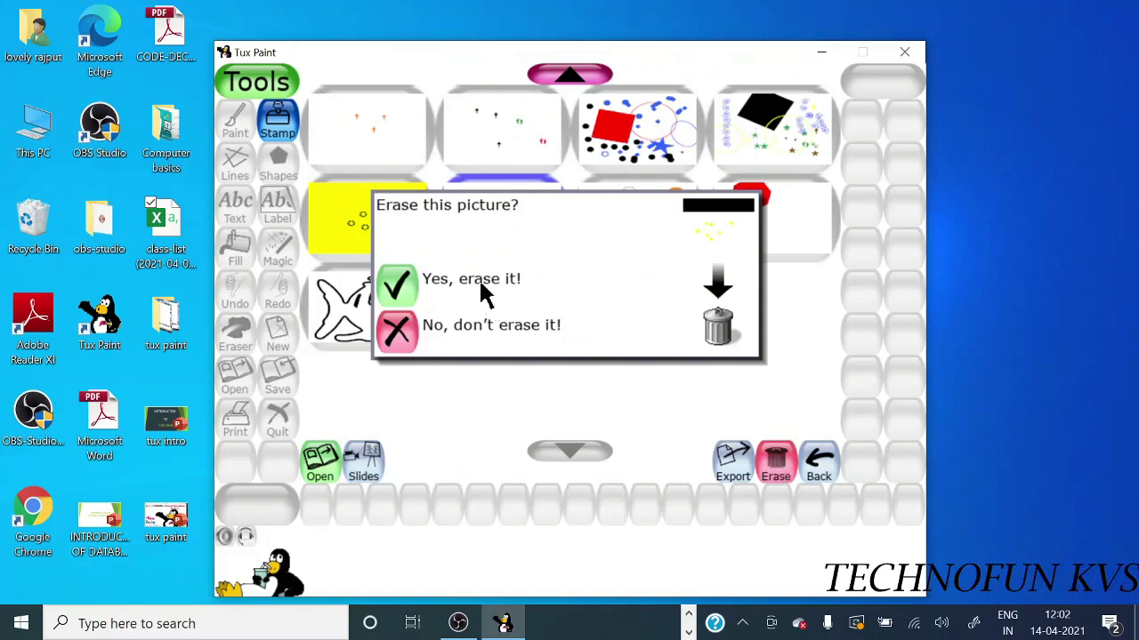
pyautogui.click(407, 295)
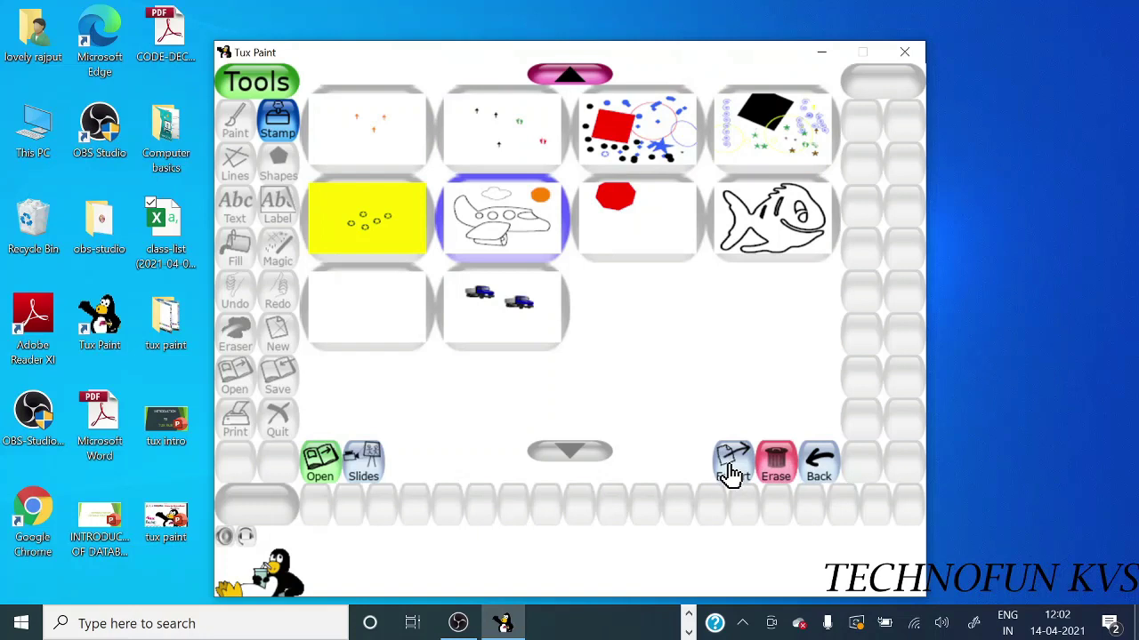
pyautogui.doubleClick(512, 322)
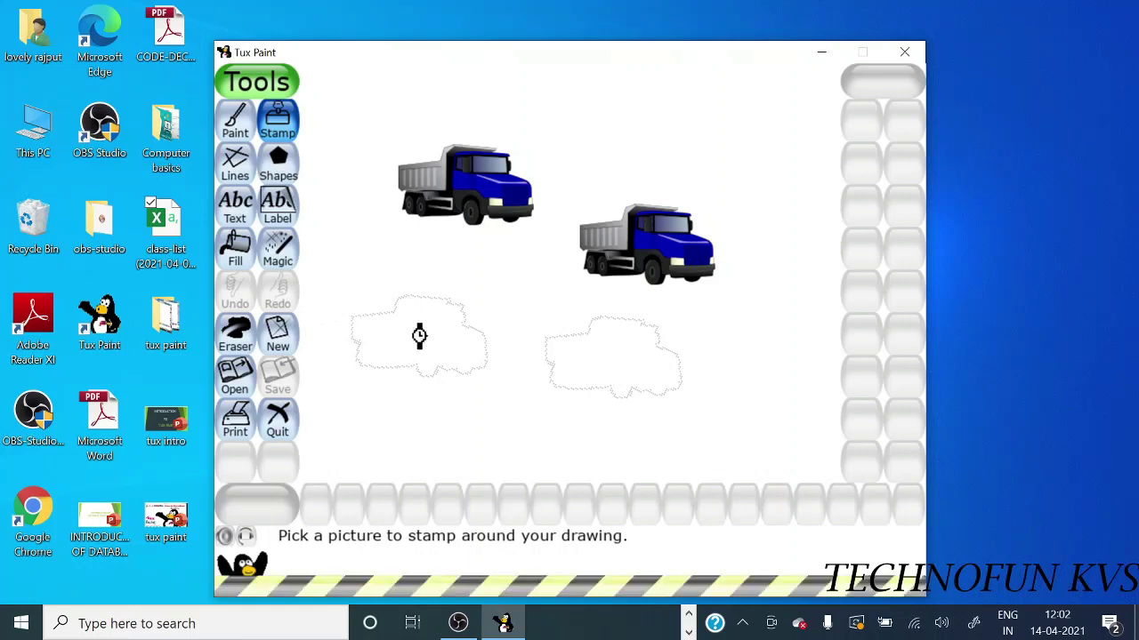
# Step: Start a new drawing with Ctrl+N
pyautogui.hotkey('ctrl', 'n')
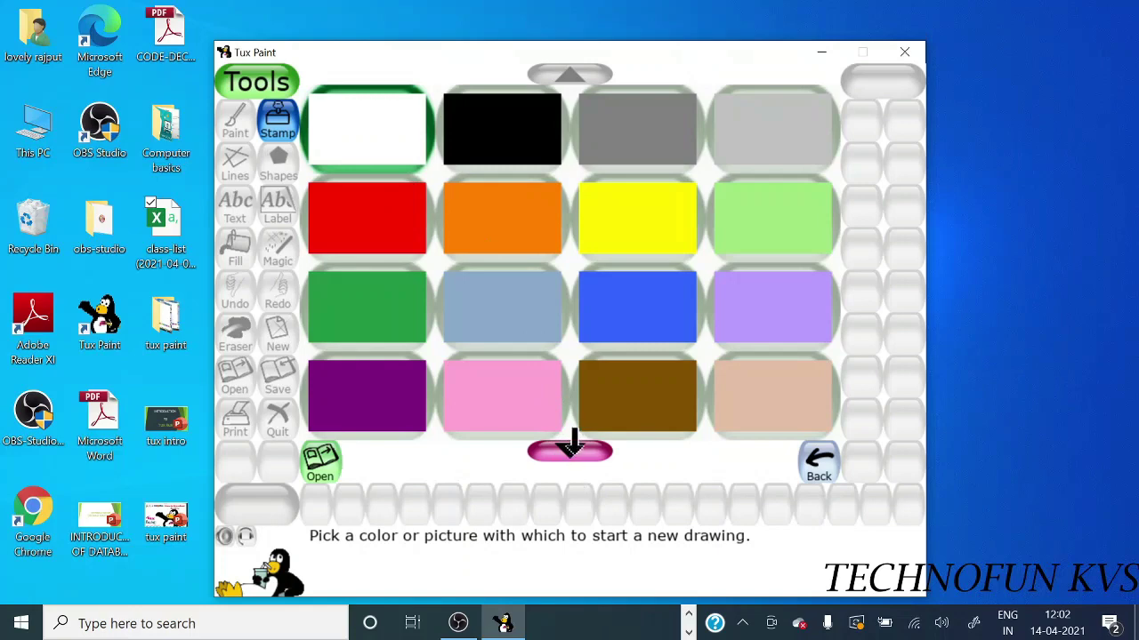
# Step: Start the new drawing with the glowing blue rounded neon frame from the starter pictures
pyautogui.click(572, 449)
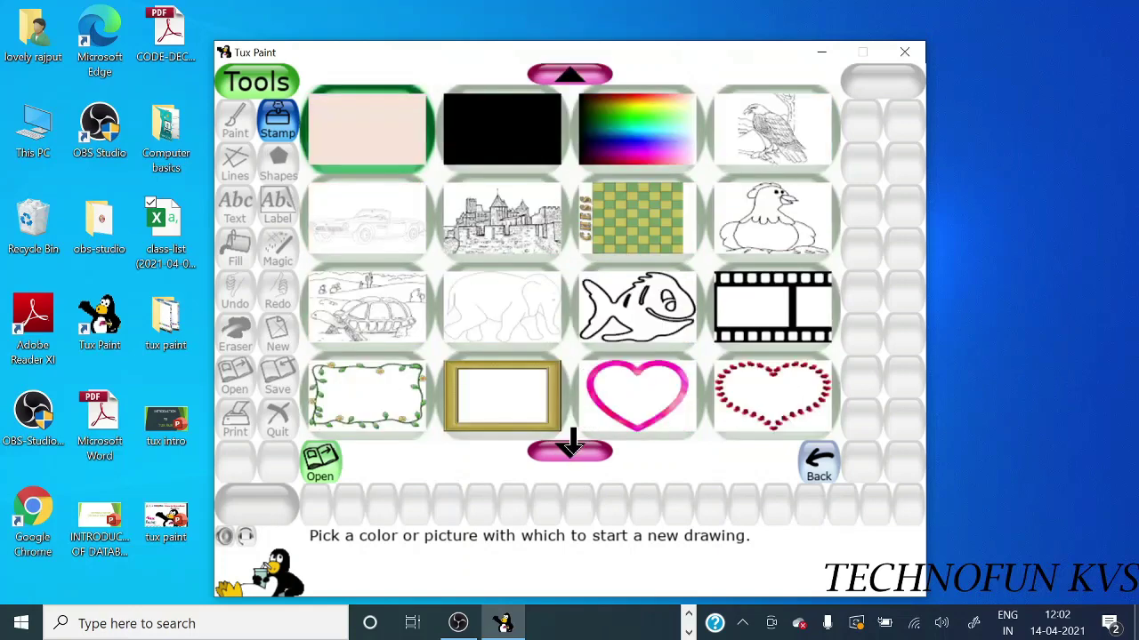
pyautogui.click(572, 444)
pyautogui.click(572, 445)
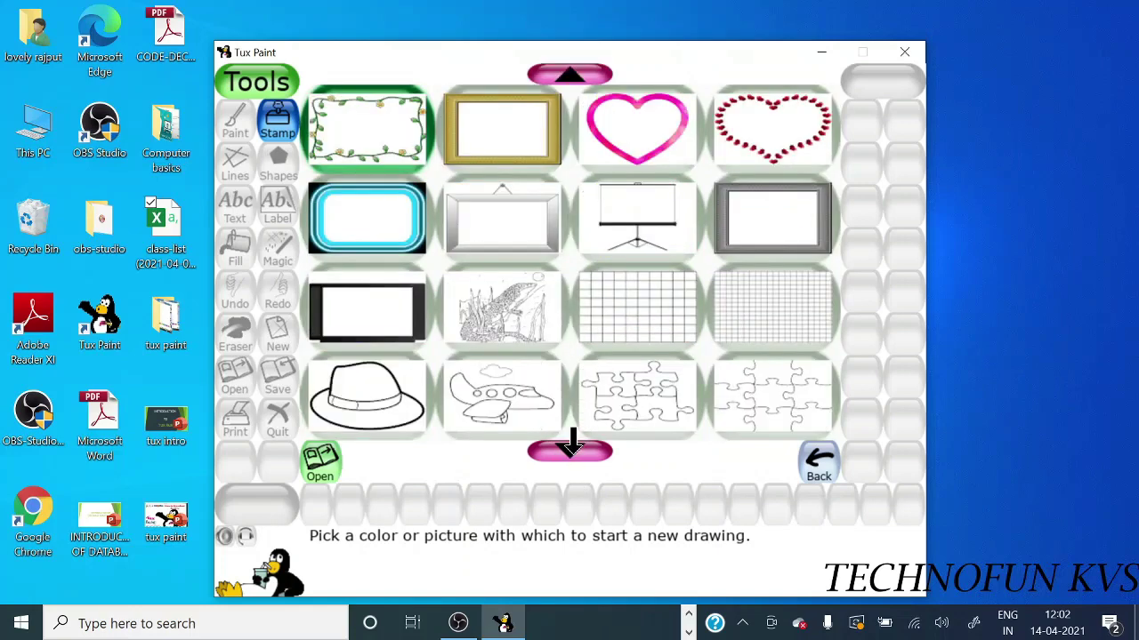
pyautogui.click(363, 214)
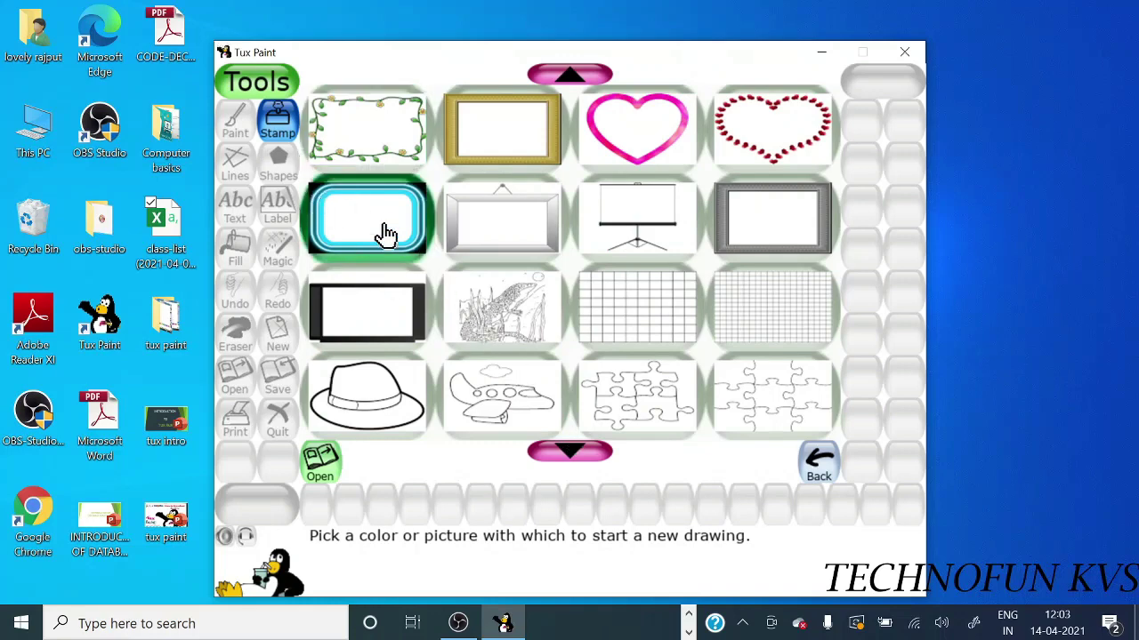
pyautogui.click(385, 234)
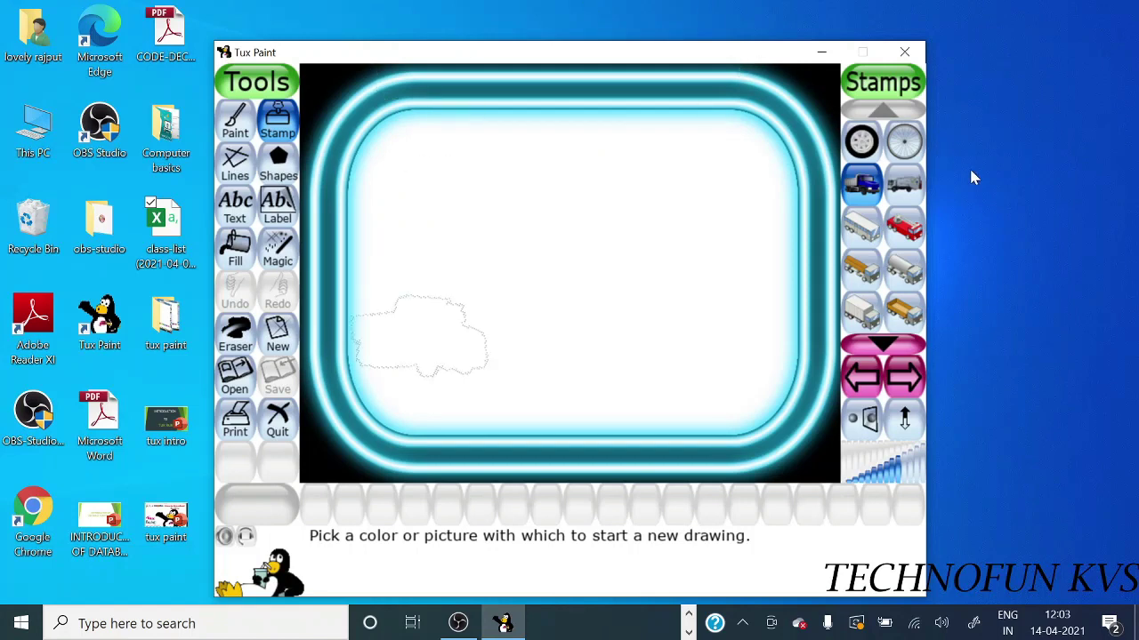
# Step: Stamp two bicycle wheels, one near the frame's top centre and one lower left
pyautogui.click(907, 144)
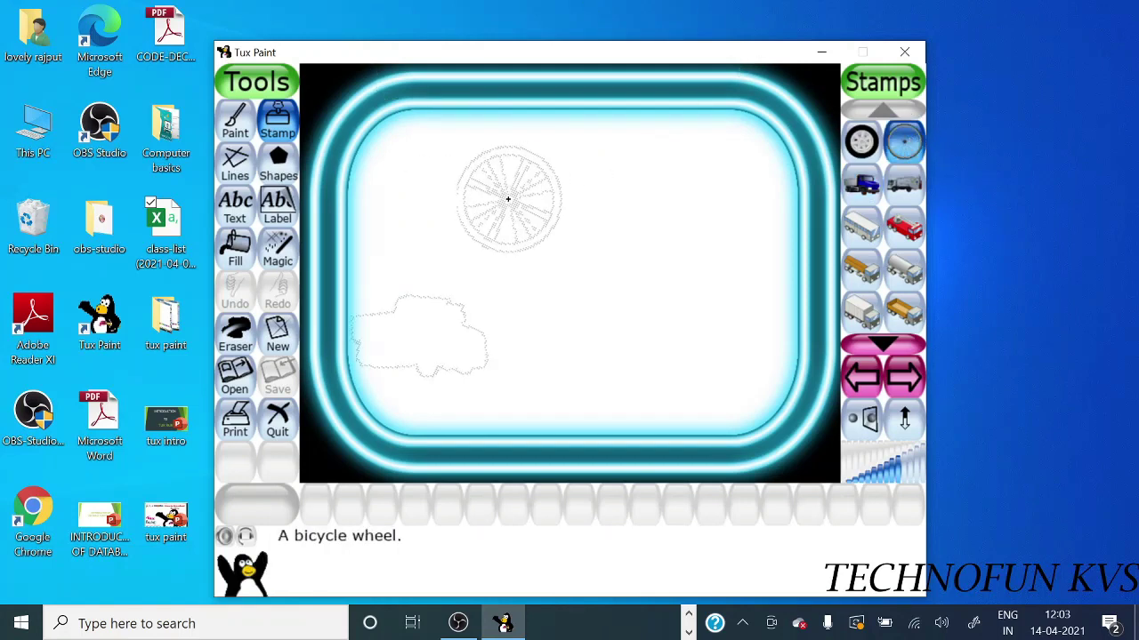
pyautogui.click(508, 199)
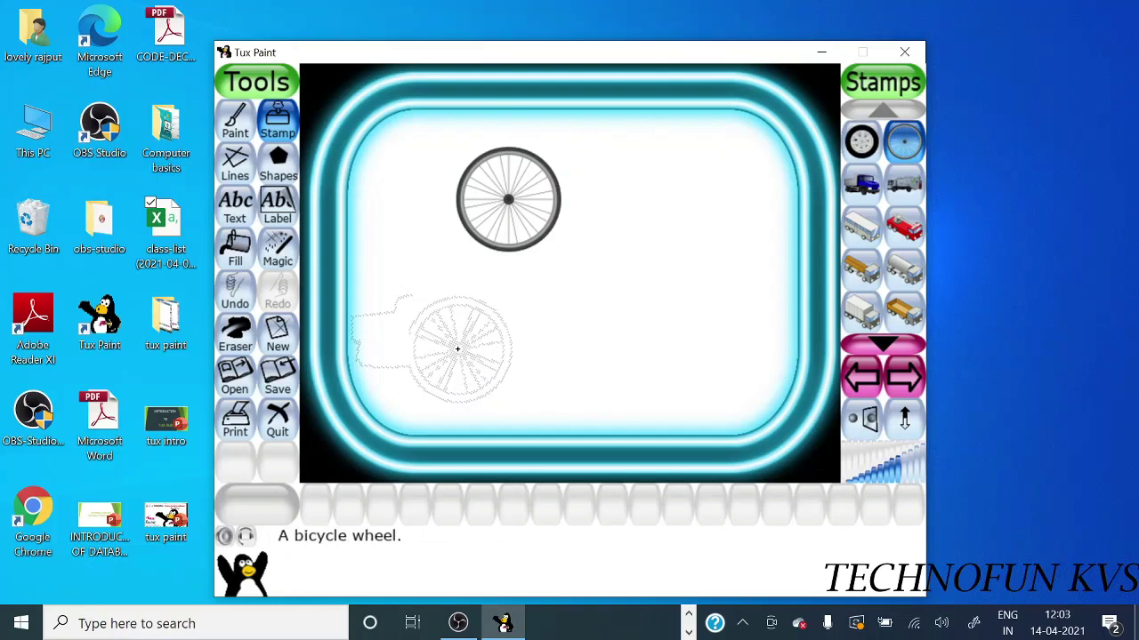
pyautogui.click(438, 342)
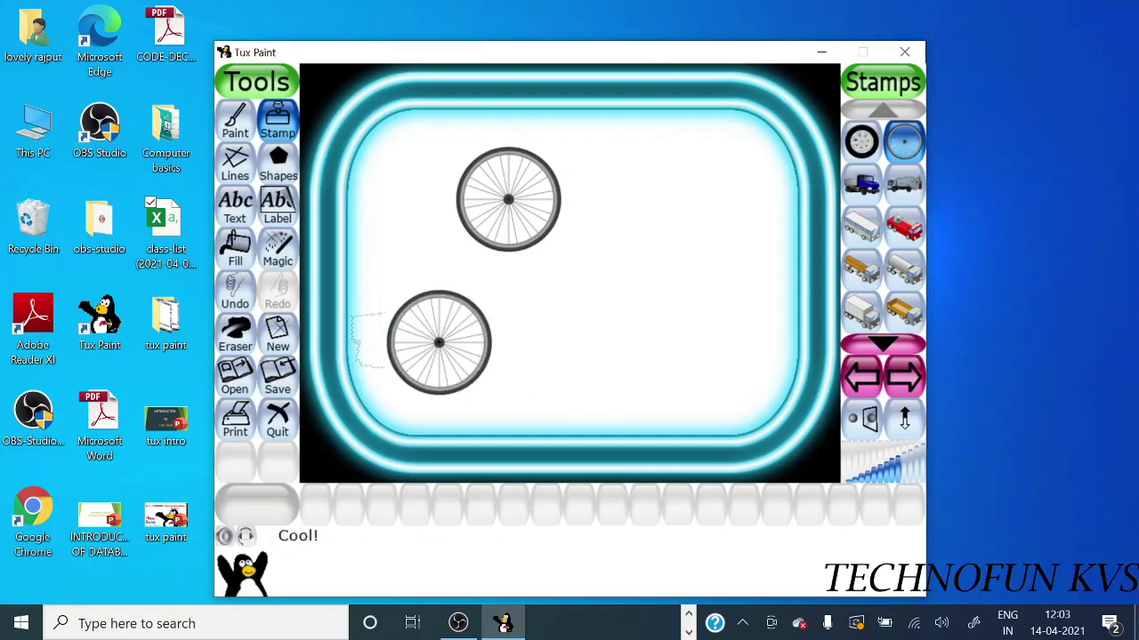